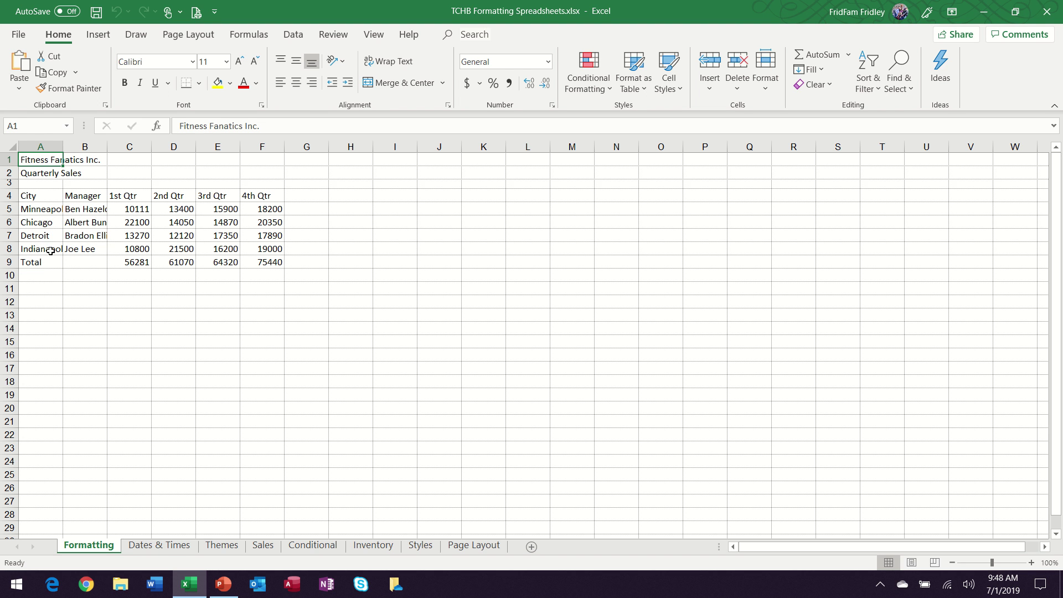
Inspect the full contents of the truncated city cells A8 and A5 and the manager cells in column B.
click(50, 251)
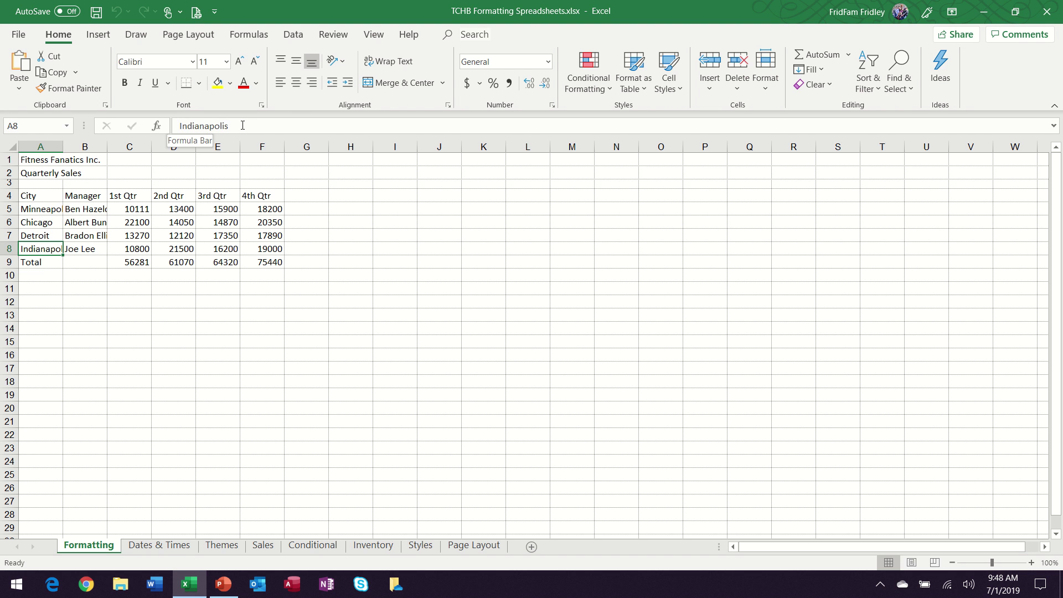
click(49, 210)
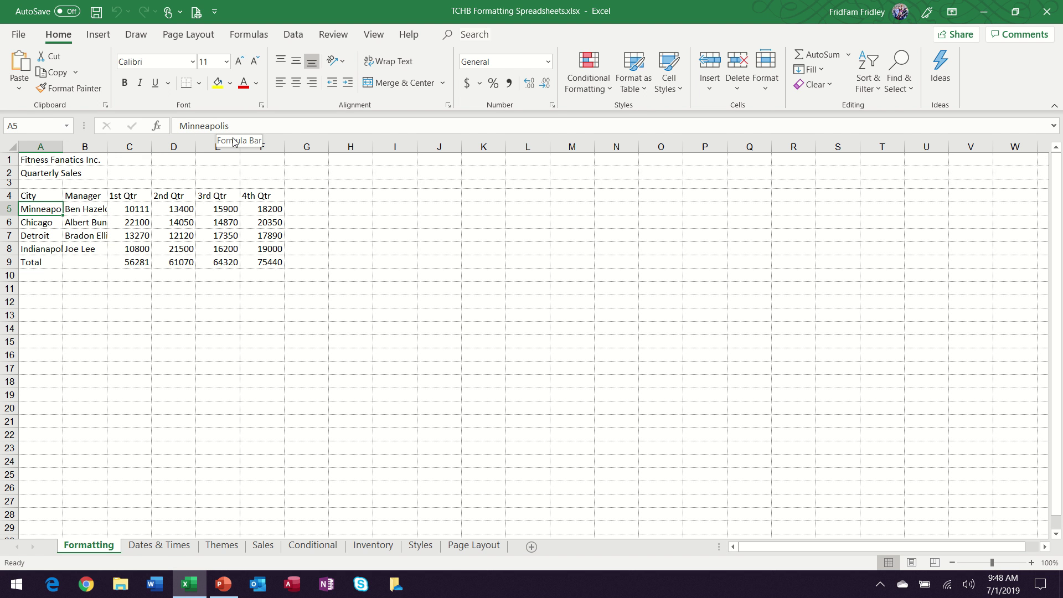
click(94, 209)
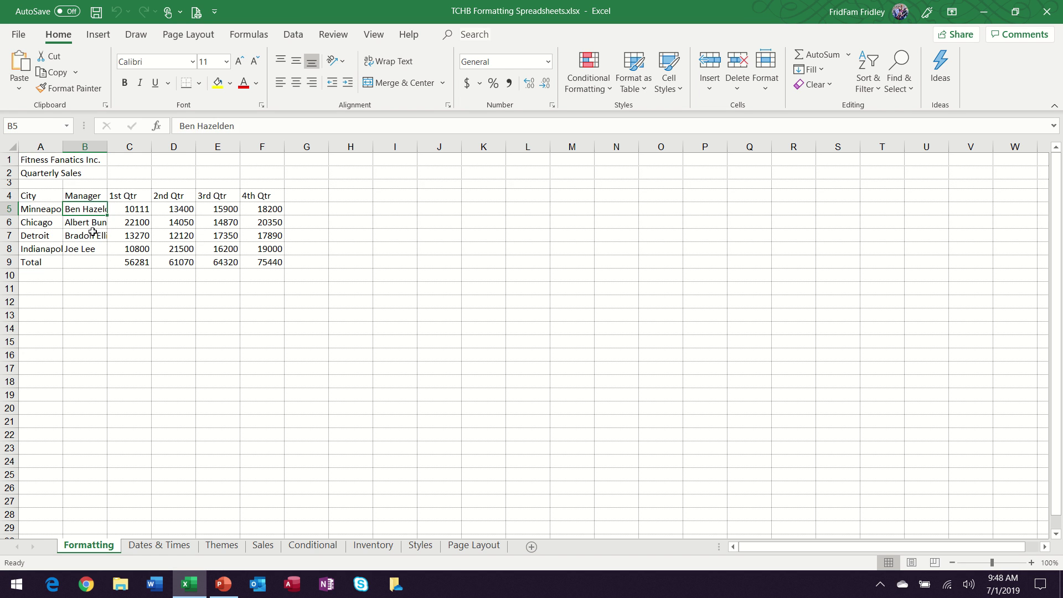
click(93, 232)
click(95, 221)
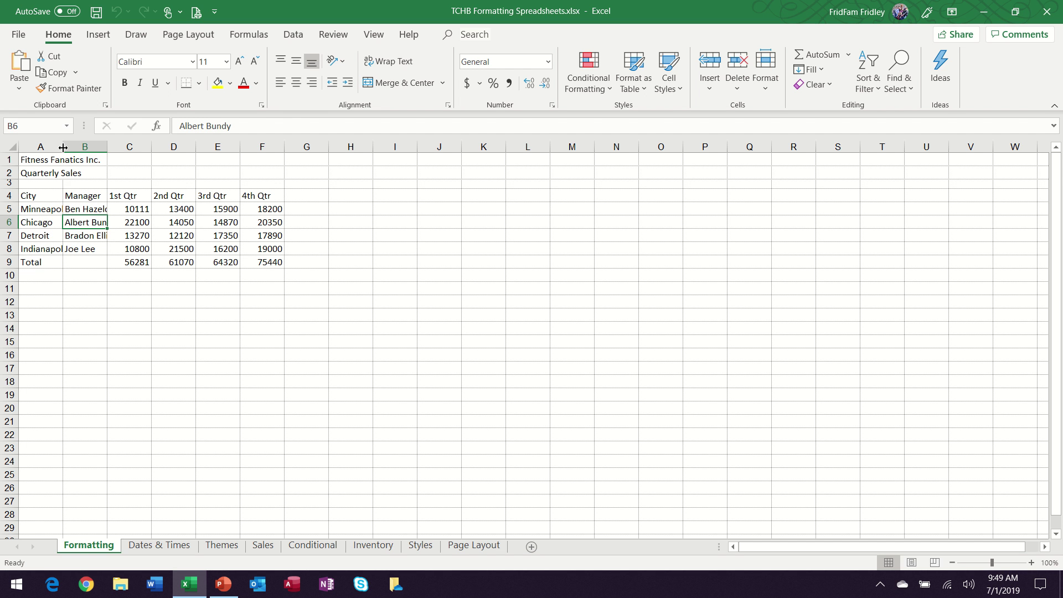
Resize columns A and B manually through trial widths and AutoFit each one to its longest entry.
drag(63, 147, 98, 152)
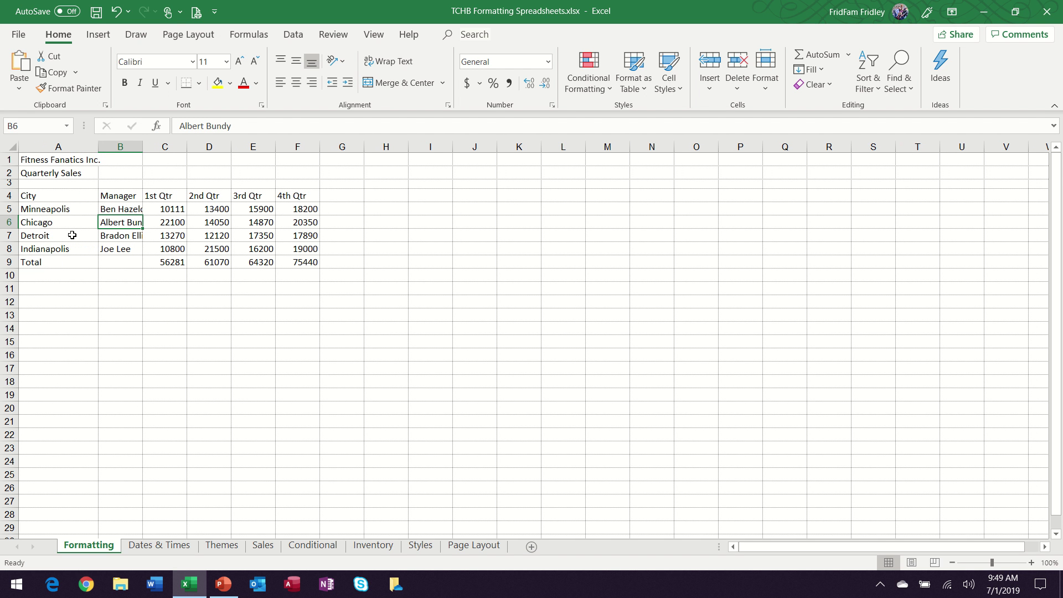
drag(99, 146, 51, 148)
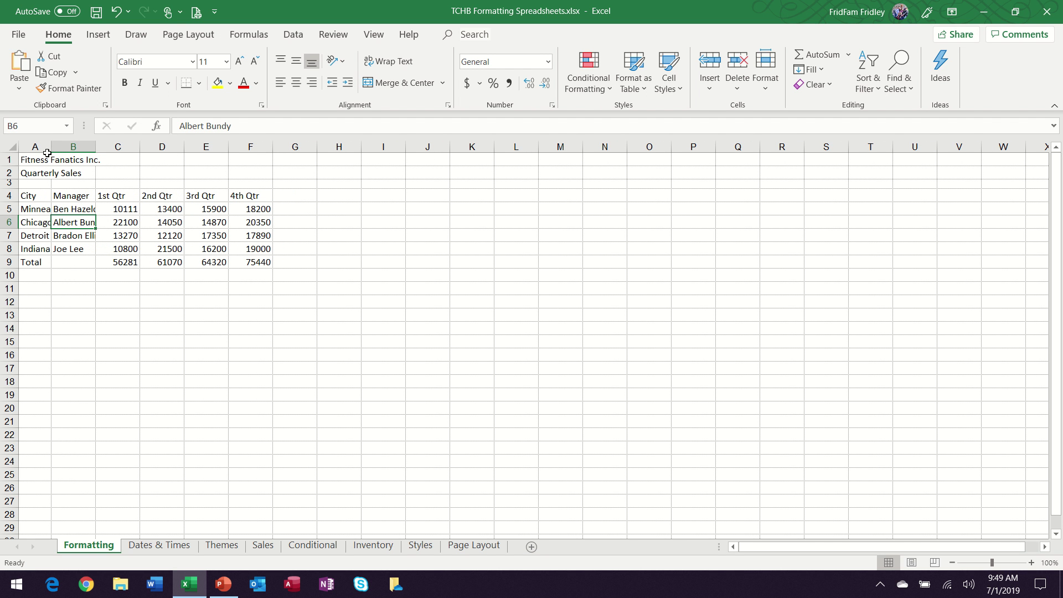
drag(51, 146, 166, 146)
drag(103, 161, 55, 149)
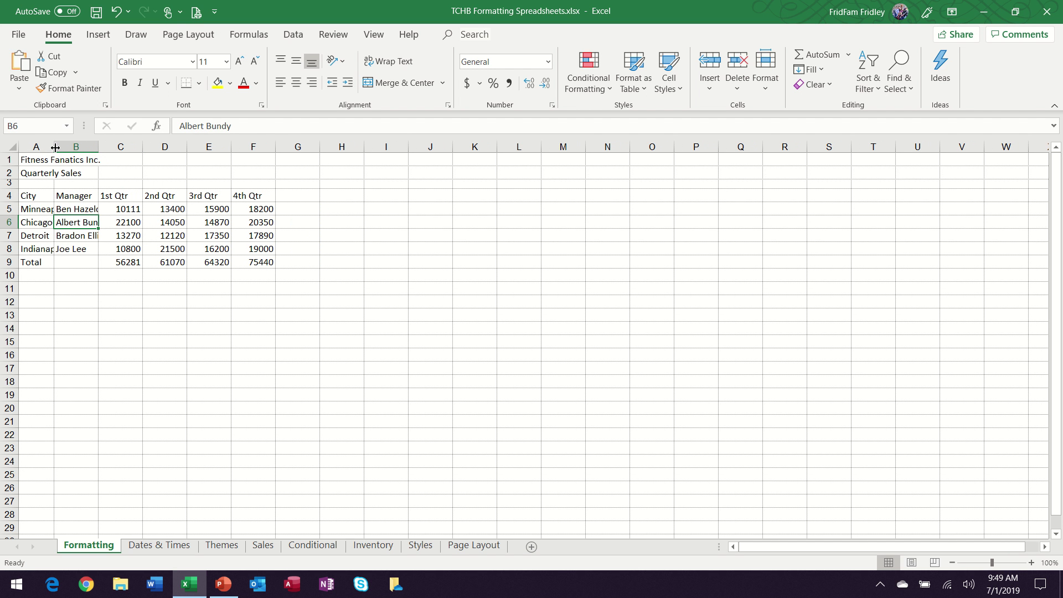
double_click(54, 146)
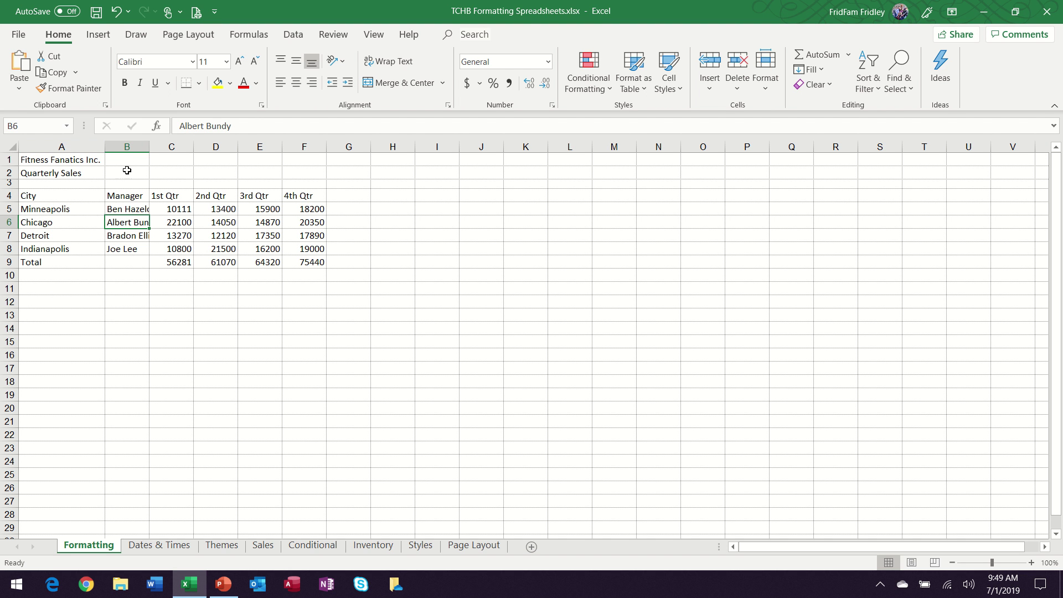
mouse_move(152, 145)
mouse_down()
mouse_move(183, 144)
mouse_move(139, 145)
mouse_up()
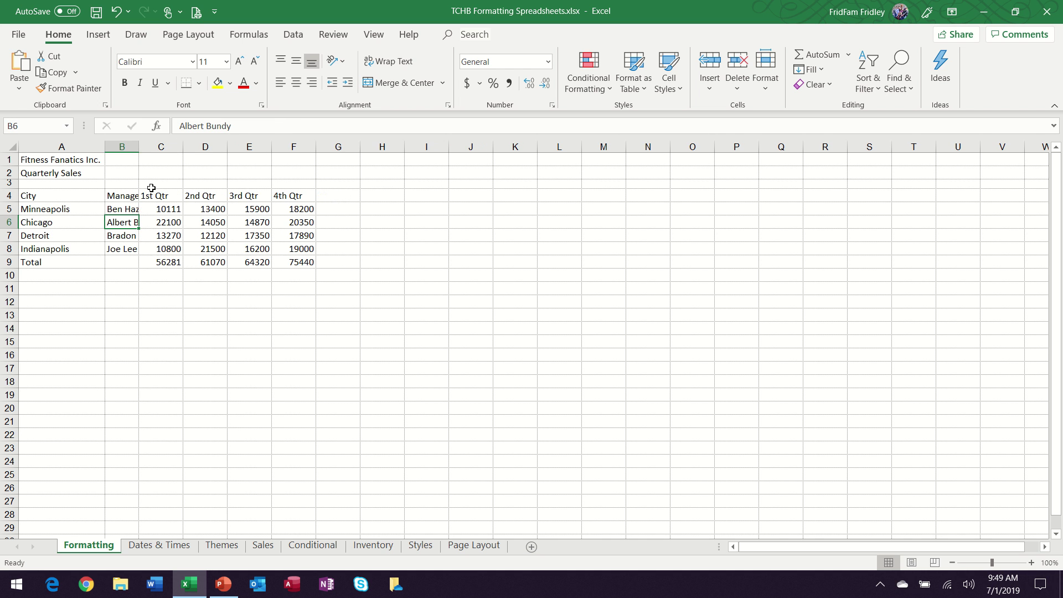
double_click(139, 144)
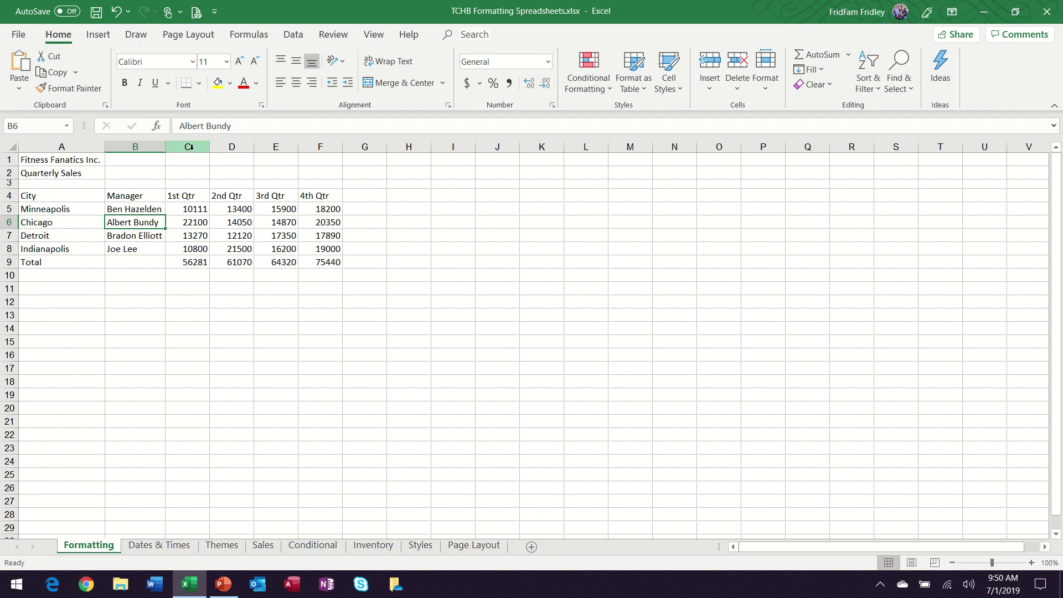
Widen the four quarter columns C through F together to one equal, slightly larger width.
drag(190, 147, 307, 143)
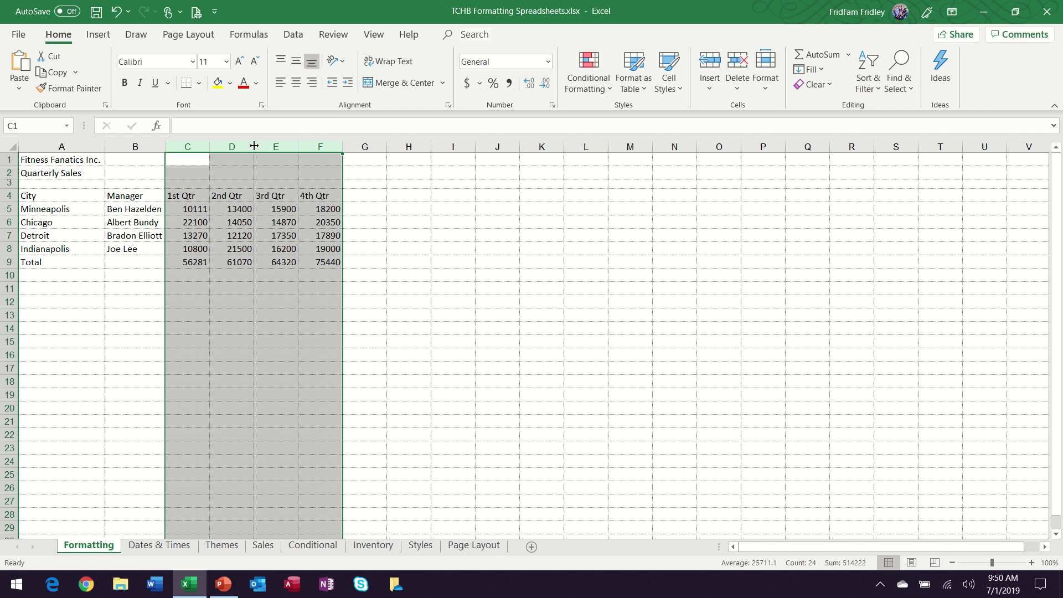
drag(254, 145, 264, 147)
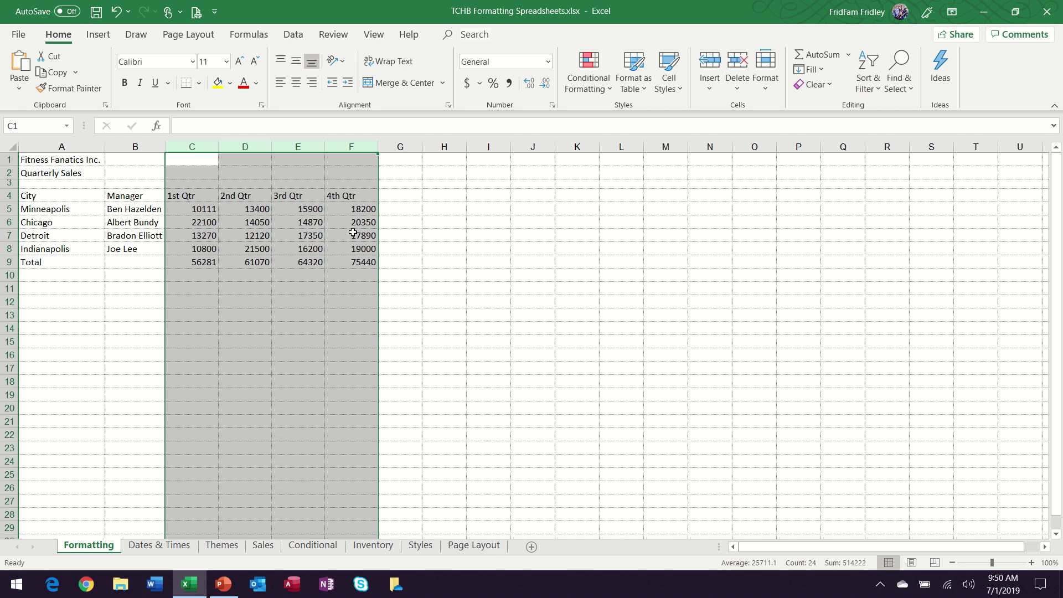
click(402, 234)
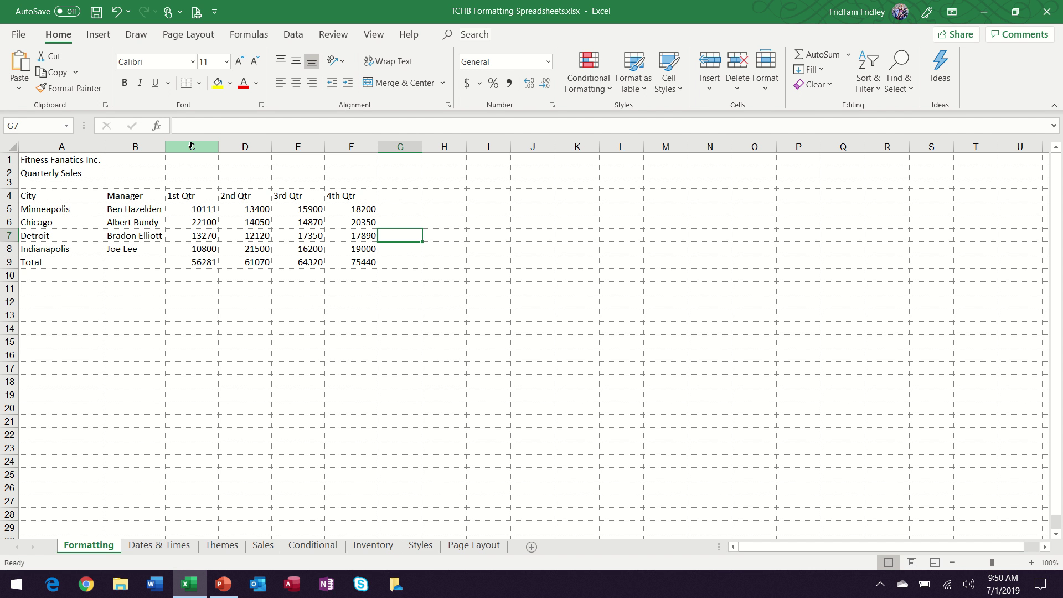
Widen quarter columns C through F together once more and AutoFit all four to their contents.
drag(191, 146, 351, 145)
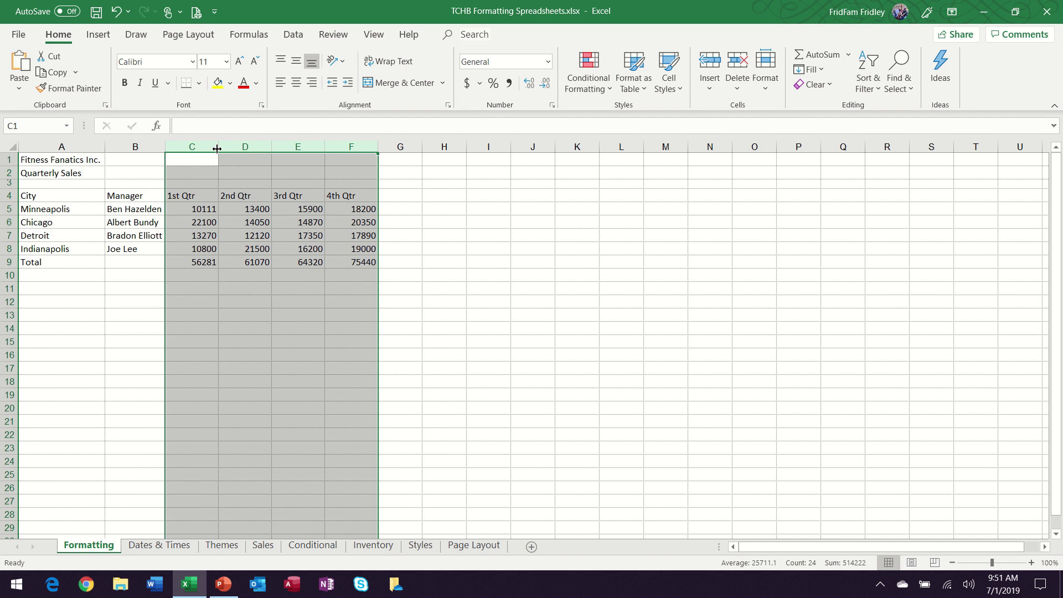
drag(217, 147, 229, 146)
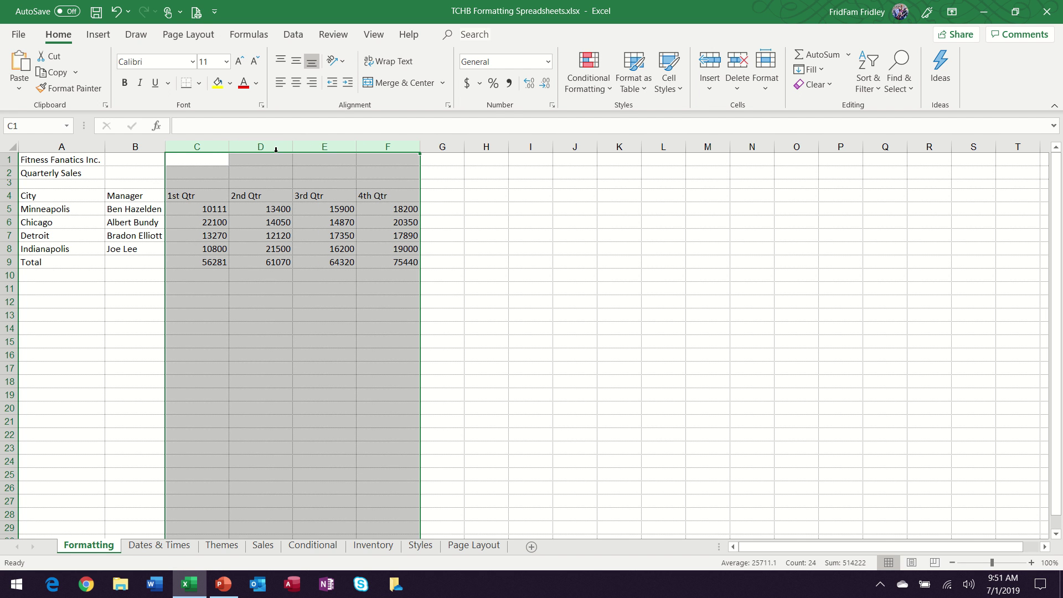
double_click(230, 146)
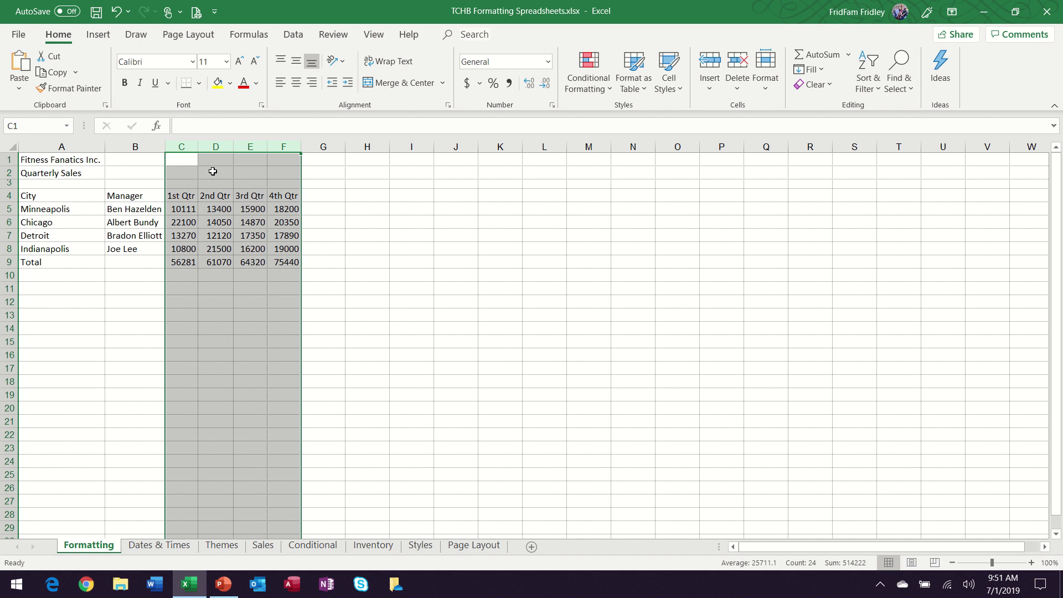
click(412, 234)
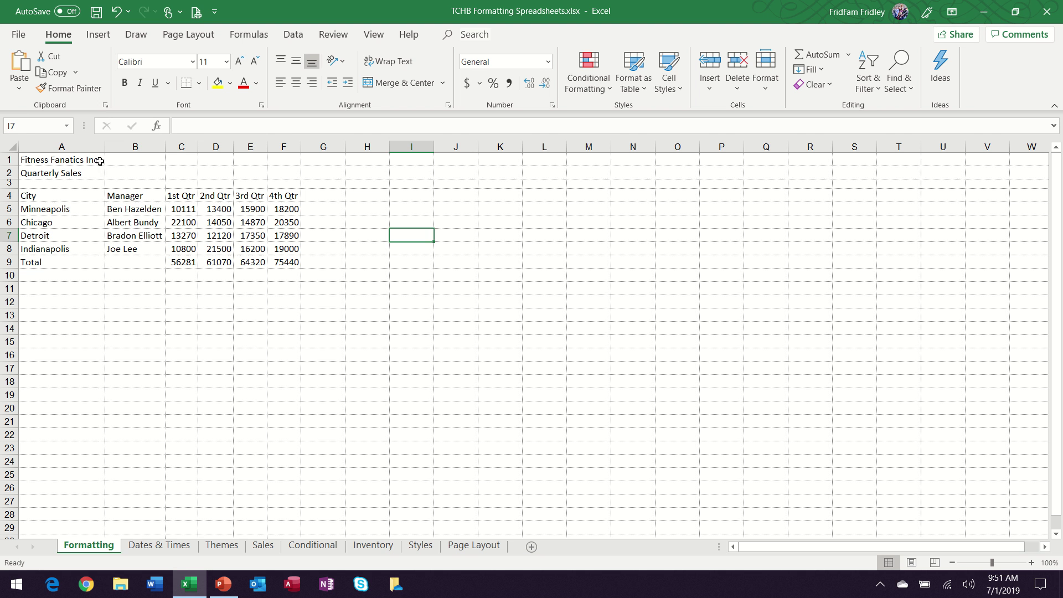
Make the column widths uneven by widening columns A, C and F and narrowing E, with a trial AutoFit of E.
drag(105, 148, 235, 147)
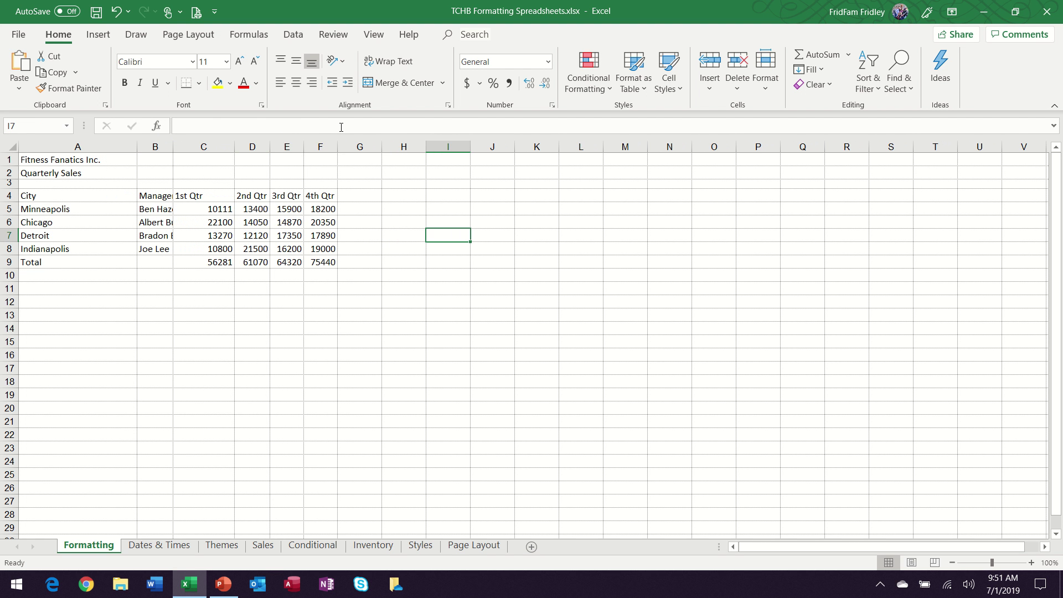
drag(336, 145, 380, 147)
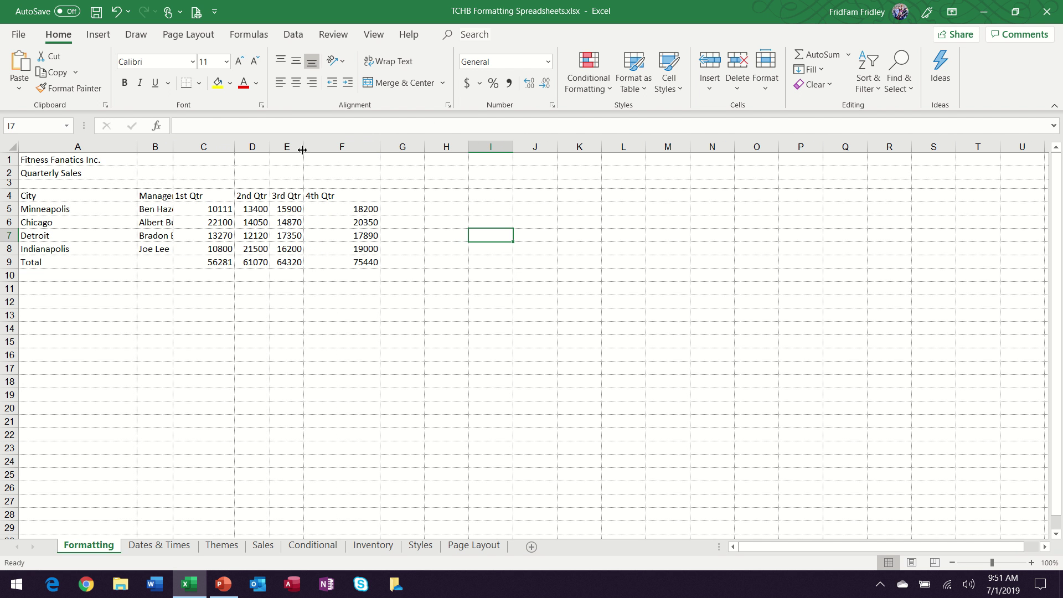
drag(300, 148, 292, 150)
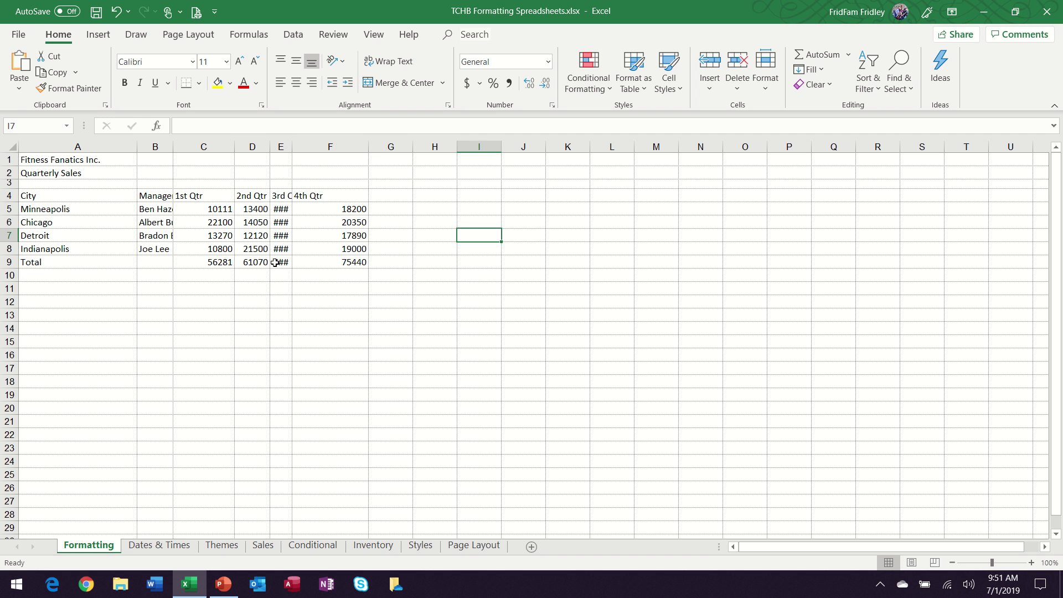
double_click(294, 143)
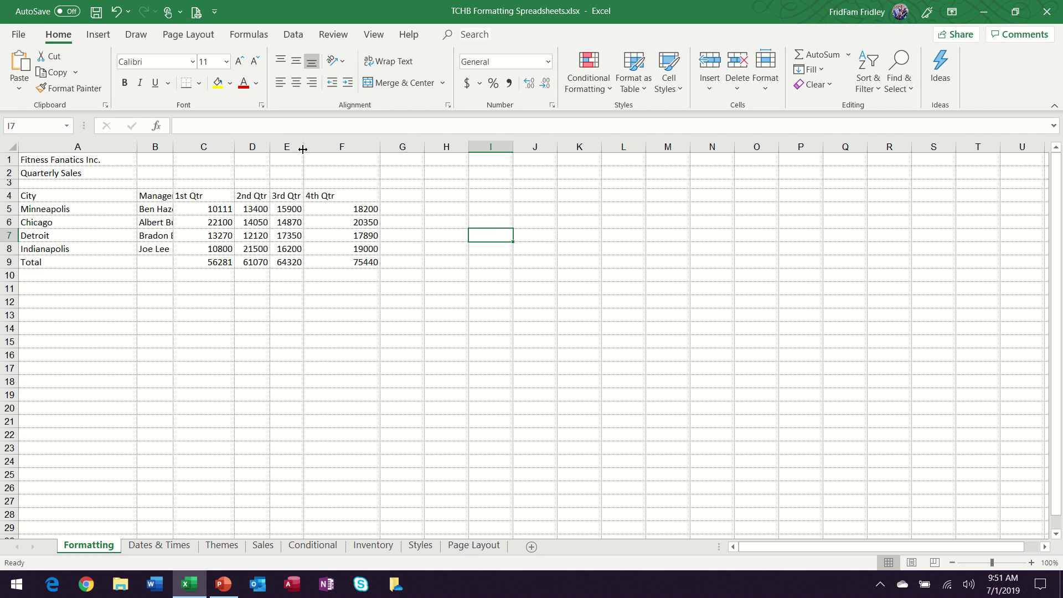
drag(304, 146, 291, 146)
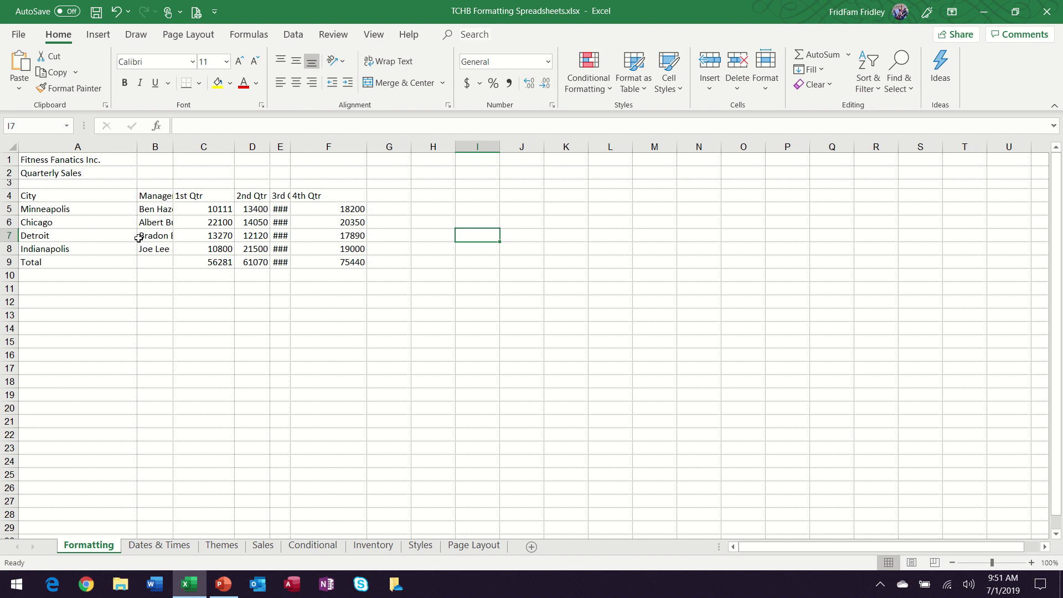
AutoFit every column on the whole Formatting worksheet at once.
click(10, 146)
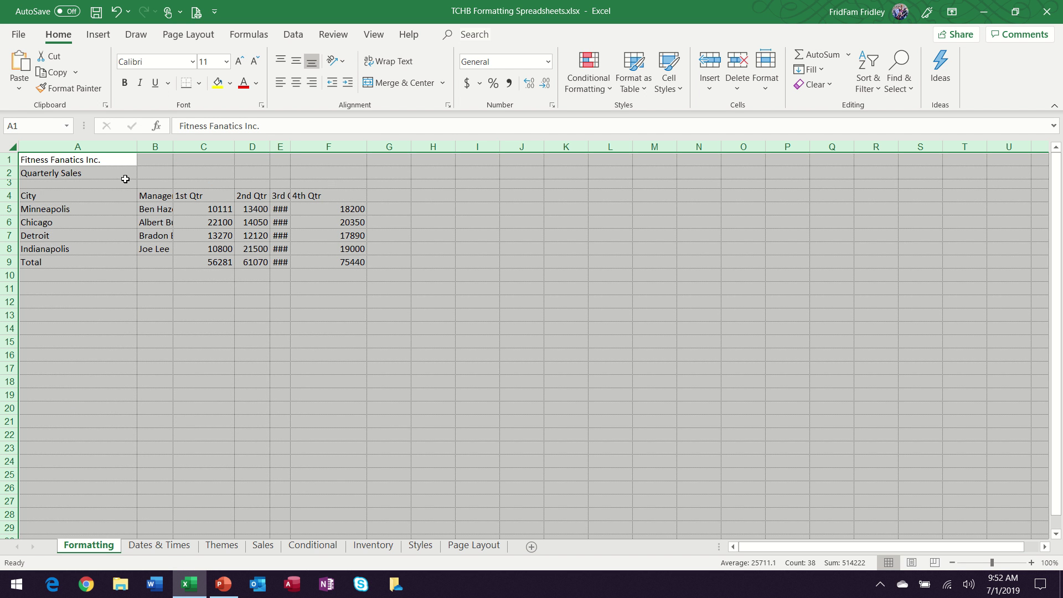
double_click(173, 145)
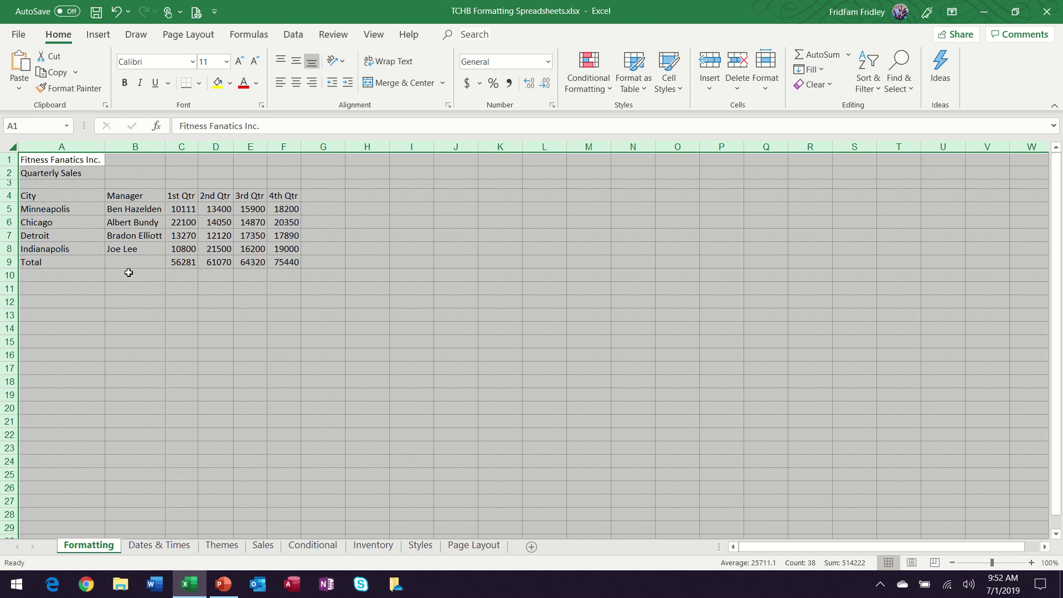
click(219, 329)
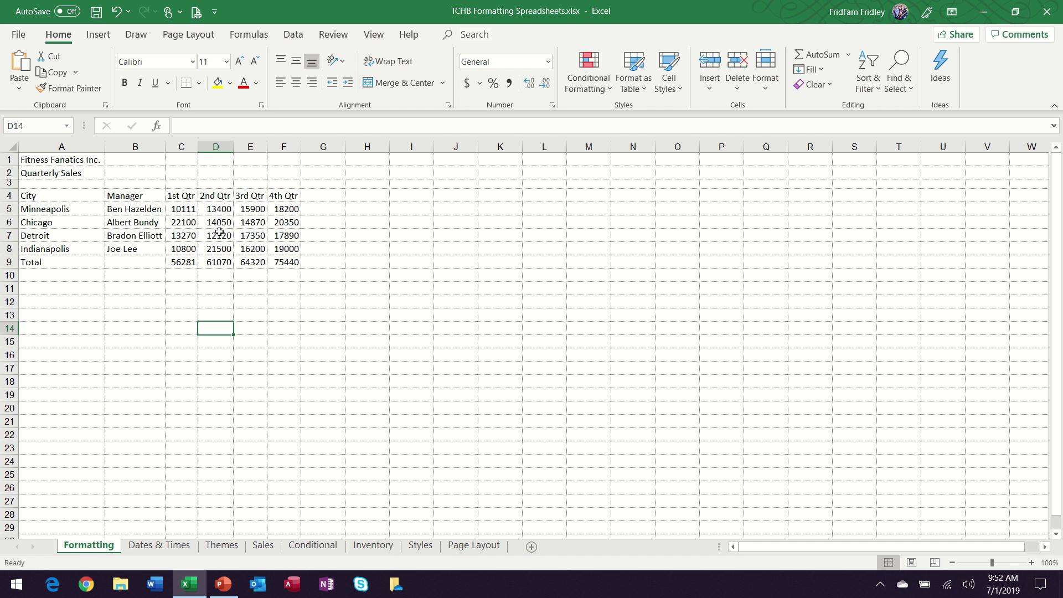
Widen quarter columns C through F together so they share an equal width with extra space around the figures.
drag(181, 146, 273, 146)
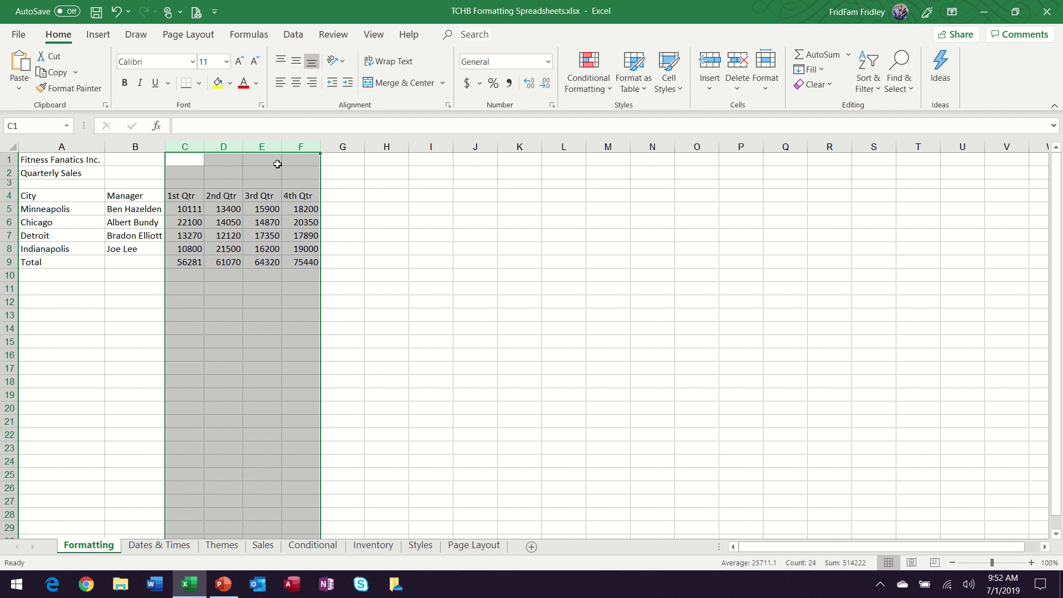
drag(282, 146, 299, 147)
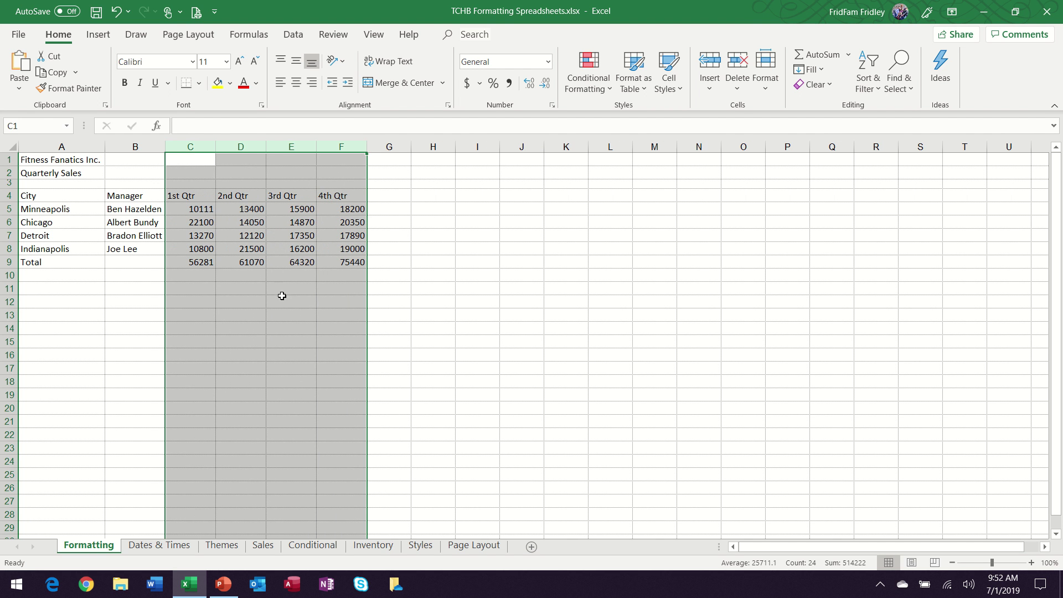
click(223, 285)
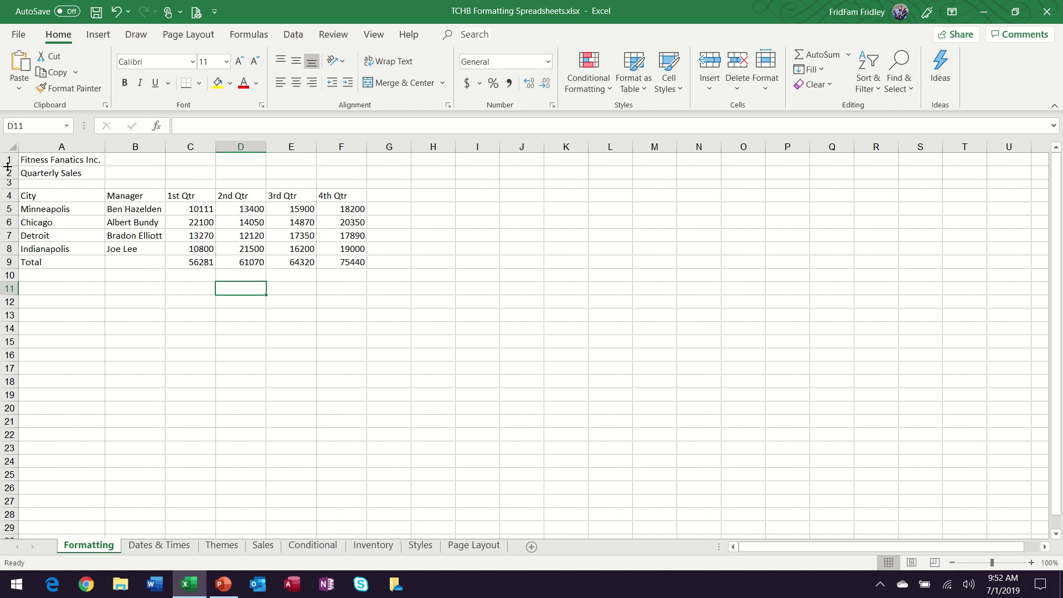
Increase the height of title row 1 in two stages and AutoFit the row back to its text.
drag(8, 166, 12, 181)
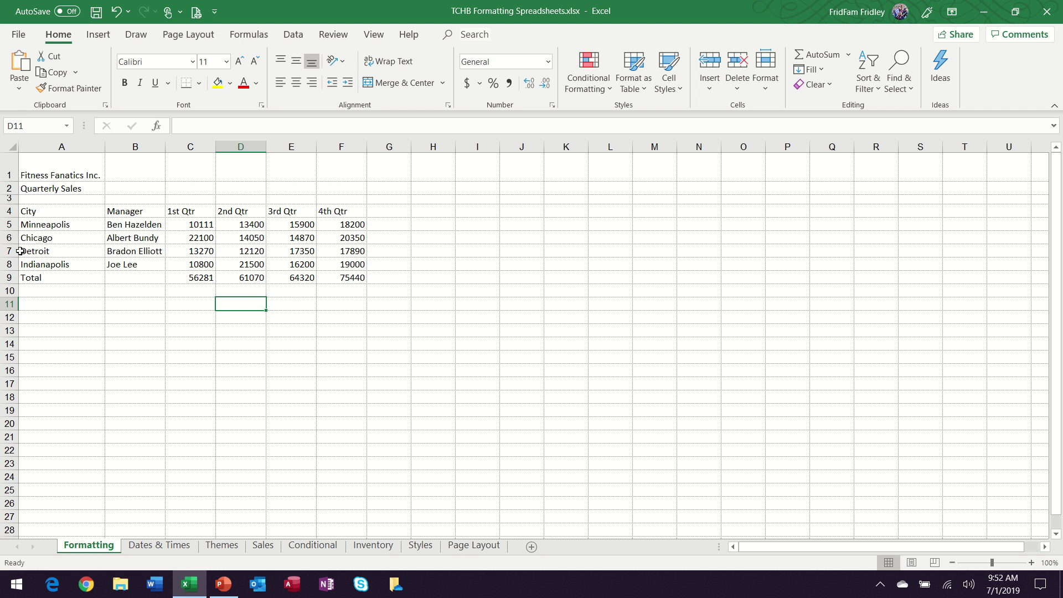
mouse_move(12, 182)
mouse_down()
mouse_move(15, 222)
mouse_move(13, 163)
mouse_move(8, 201)
mouse_up()
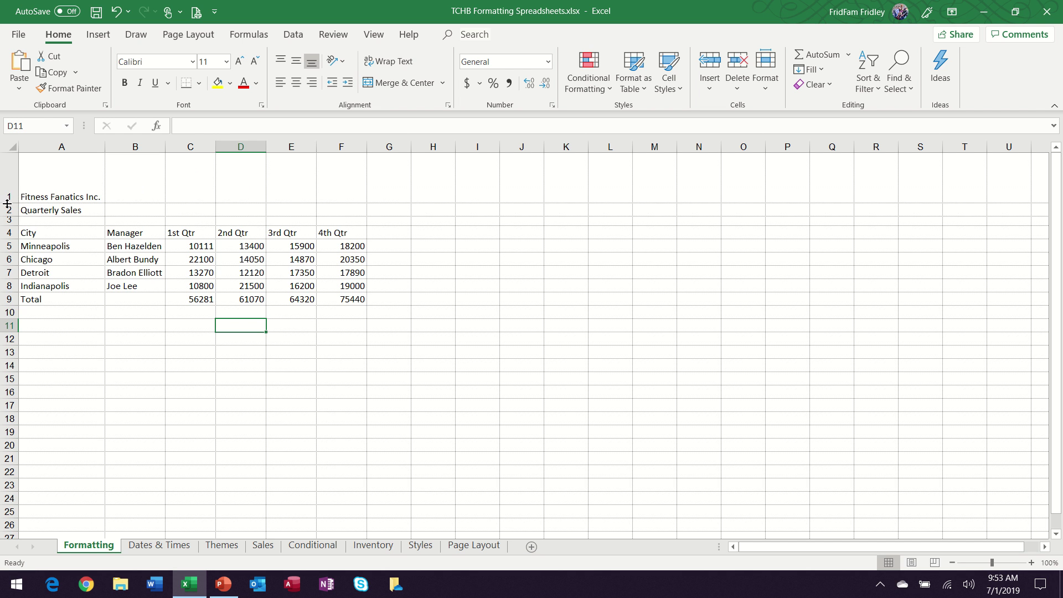
double_click(10, 203)
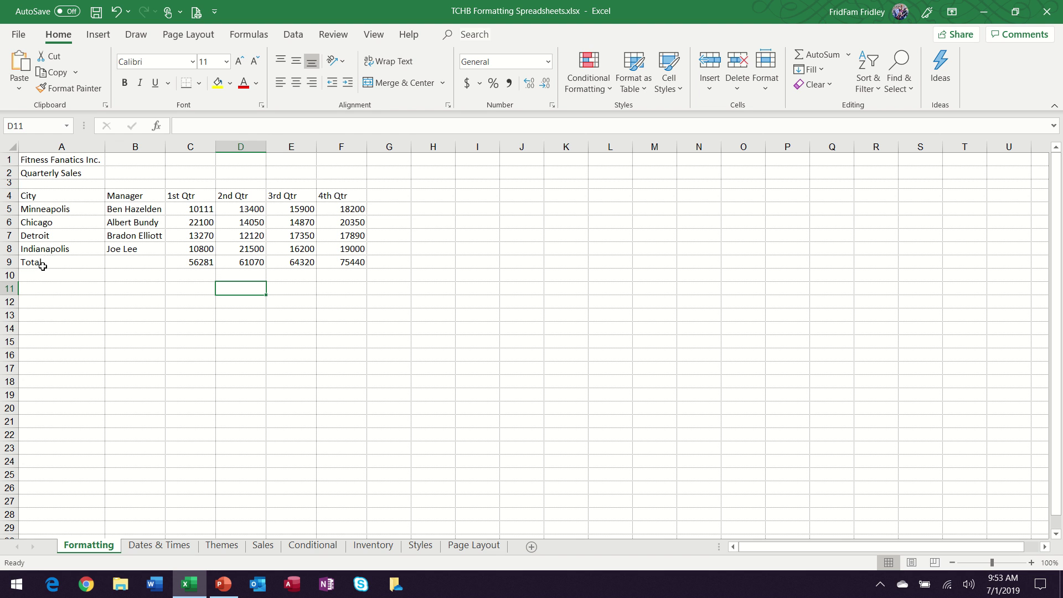
AutoFit the height of blank row 3 and increase the height of city rows 5 through 8 together equally.
double_click(7, 188)
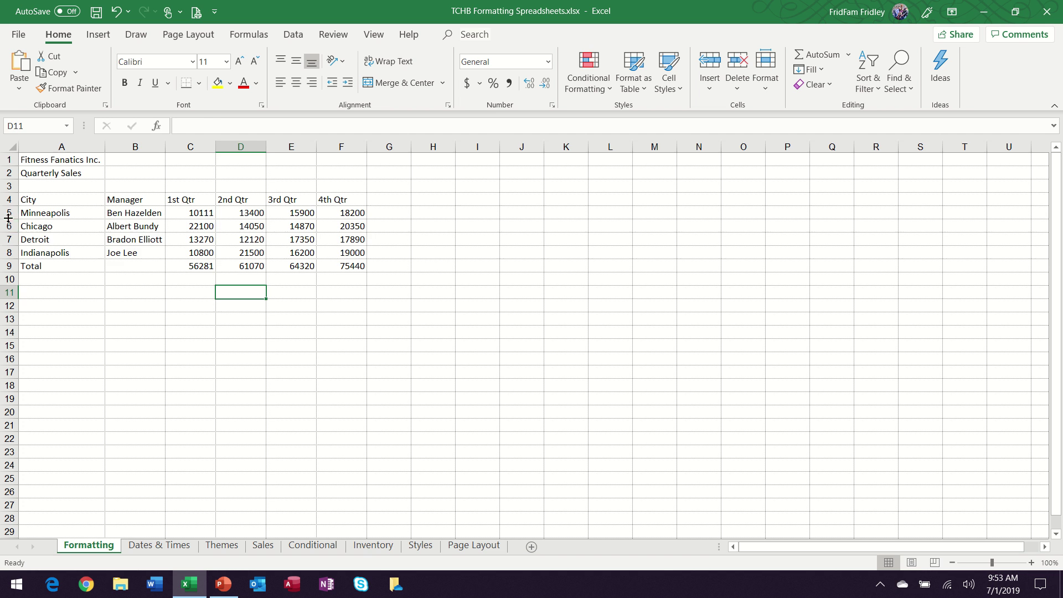
drag(7, 212, 10, 254)
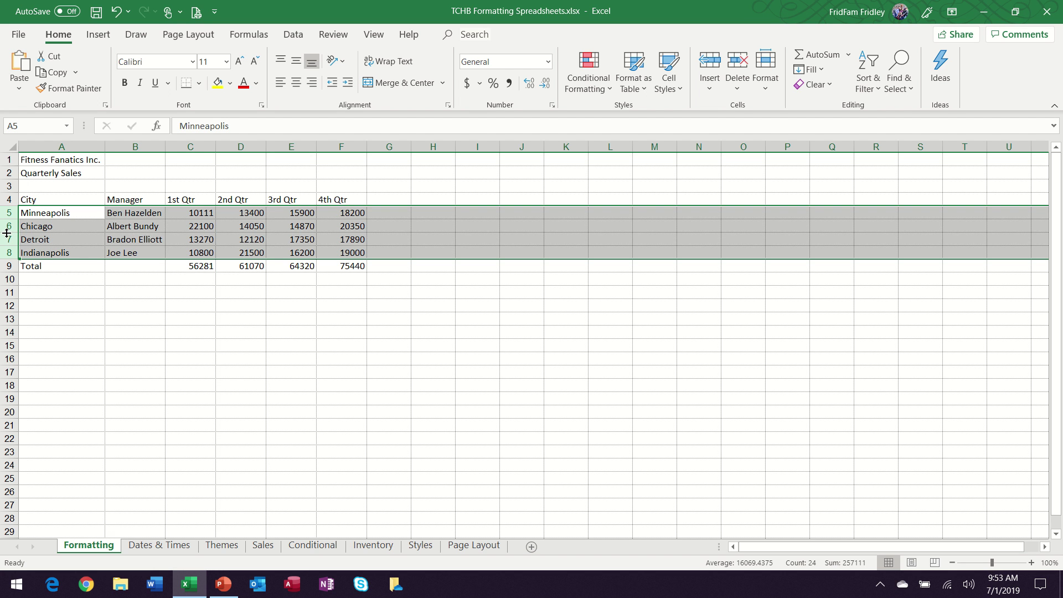
drag(7, 232, 9, 240)
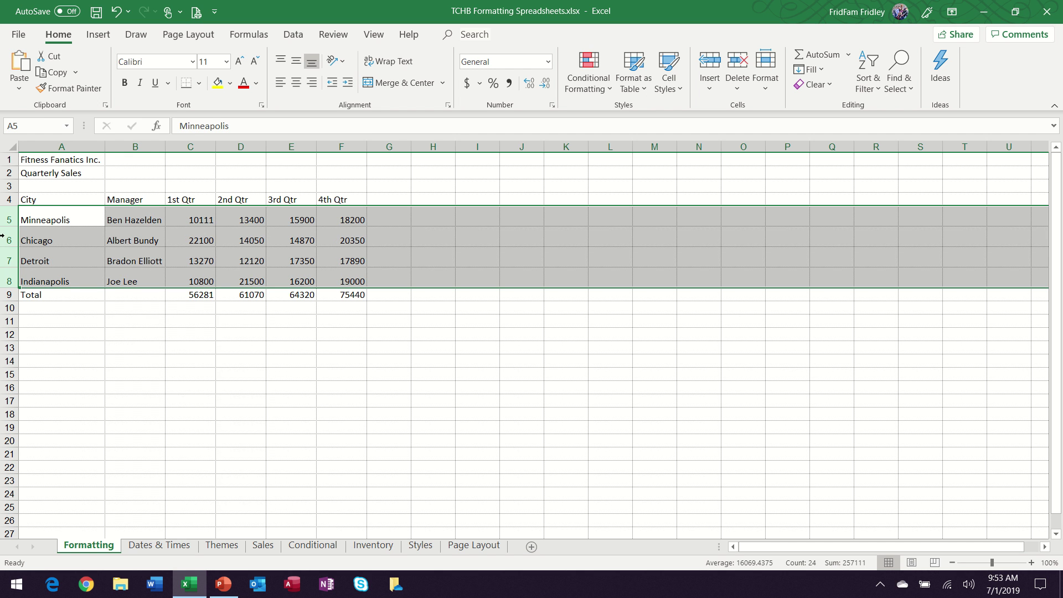
click(197, 332)
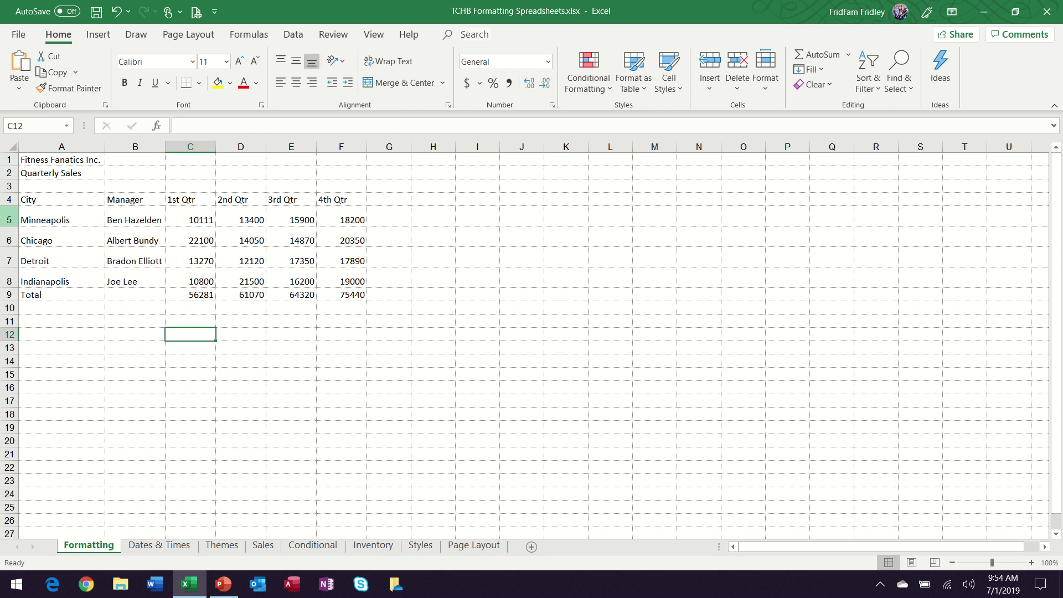
Reduce city rows 5 through 8 together to fit their text and save the workbook with cell A1 selected.
drag(10, 221, 9, 281)
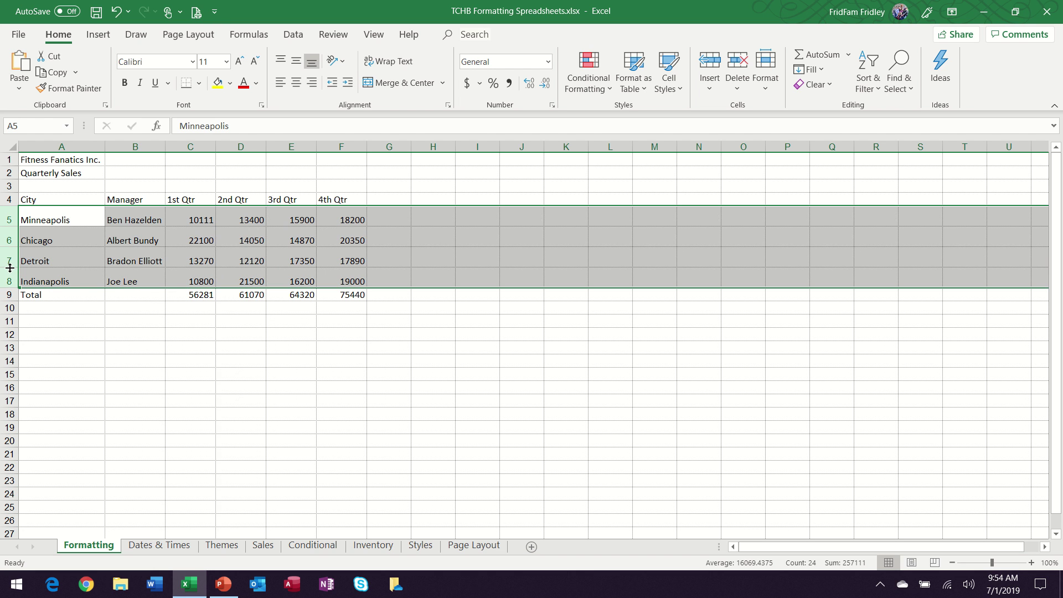
drag(9, 267, 9, 261)
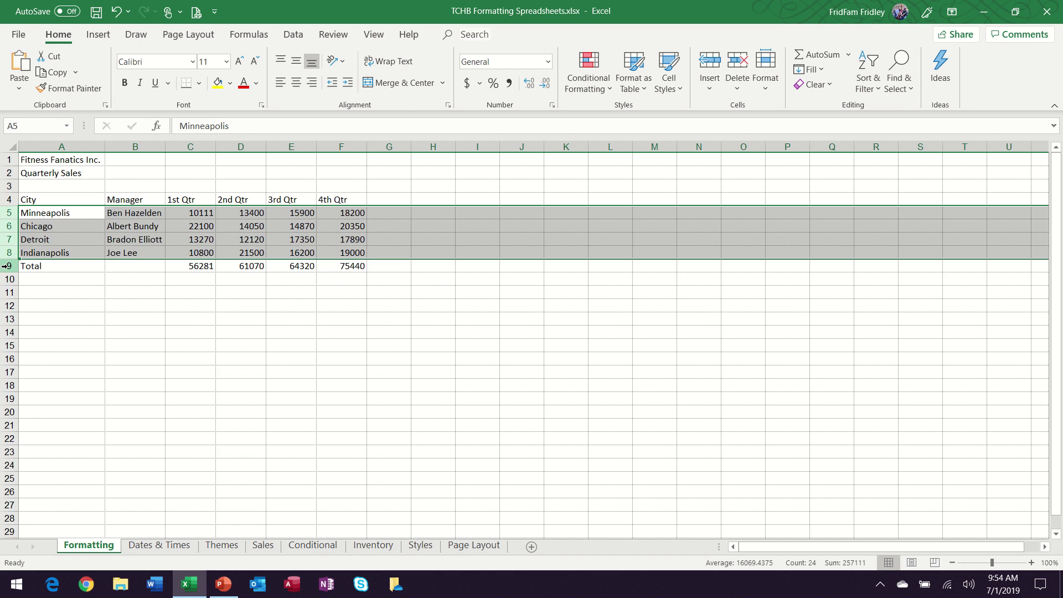
click(142, 334)
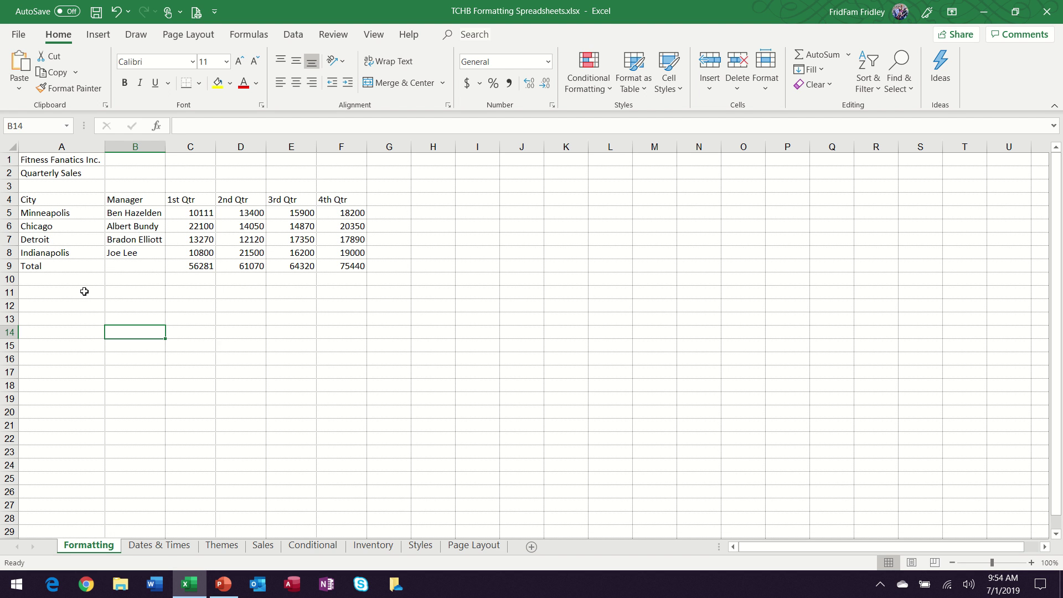
click(82, 159)
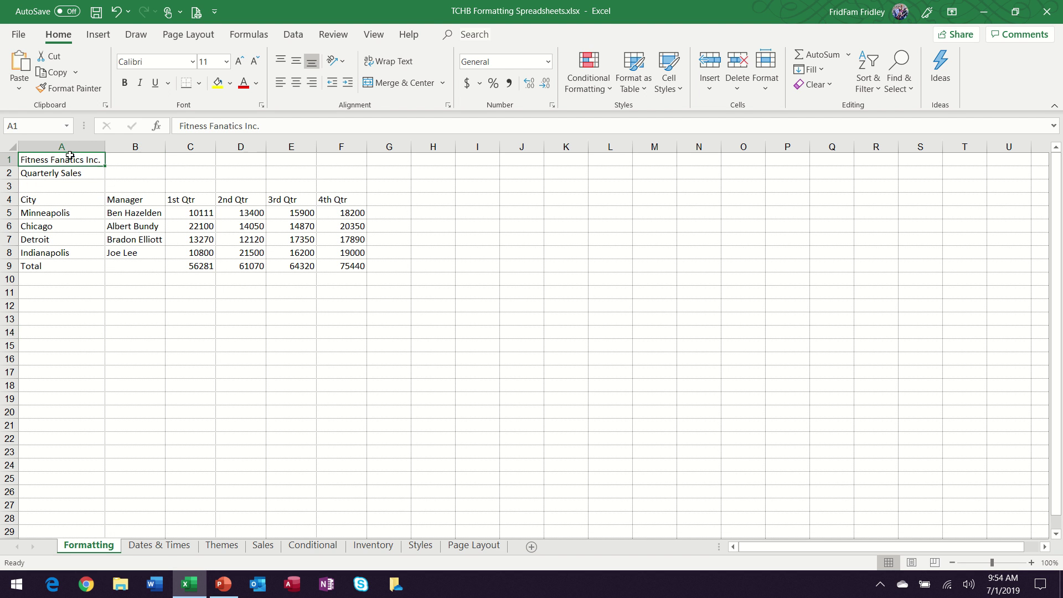
click(97, 12)
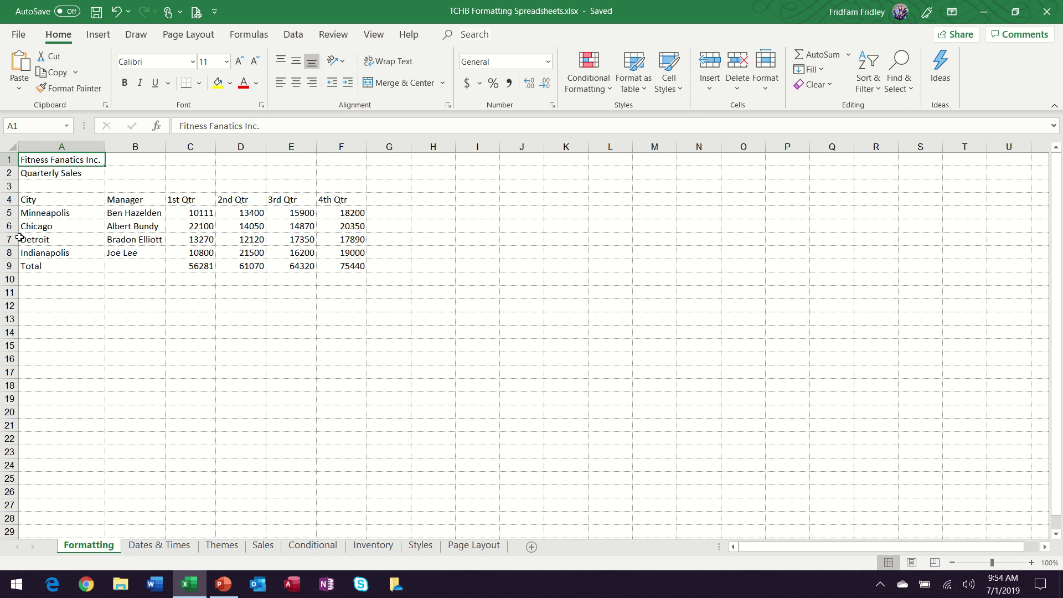
Collapse and restore Chicago row 6 twice, the second time by resizing rows 4 through 7 together, and save the workbook from cell A1.
drag(10, 233, 5, 215)
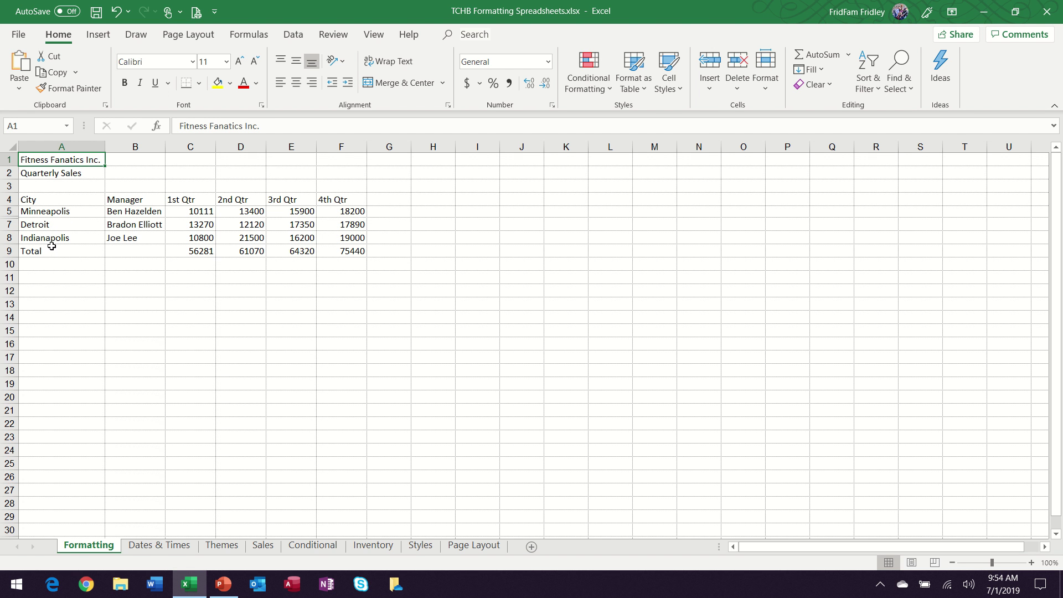
double_click(10, 219)
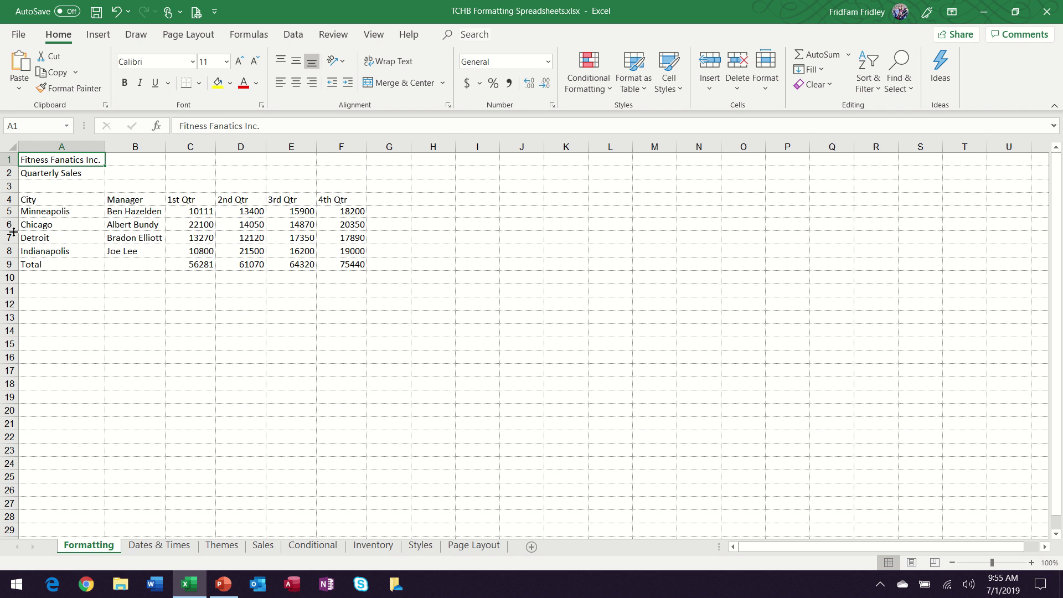
mouse_move(10, 231)
mouse_down()
mouse_move(6, 201)
mouse_move(17, 223)
mouse_up()
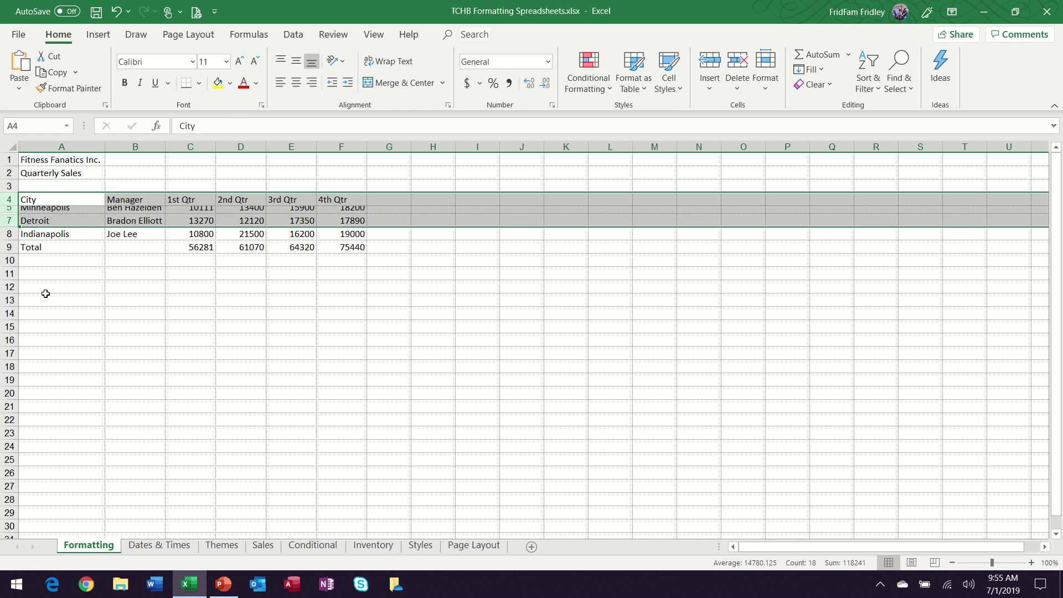
double_click(8, 225)
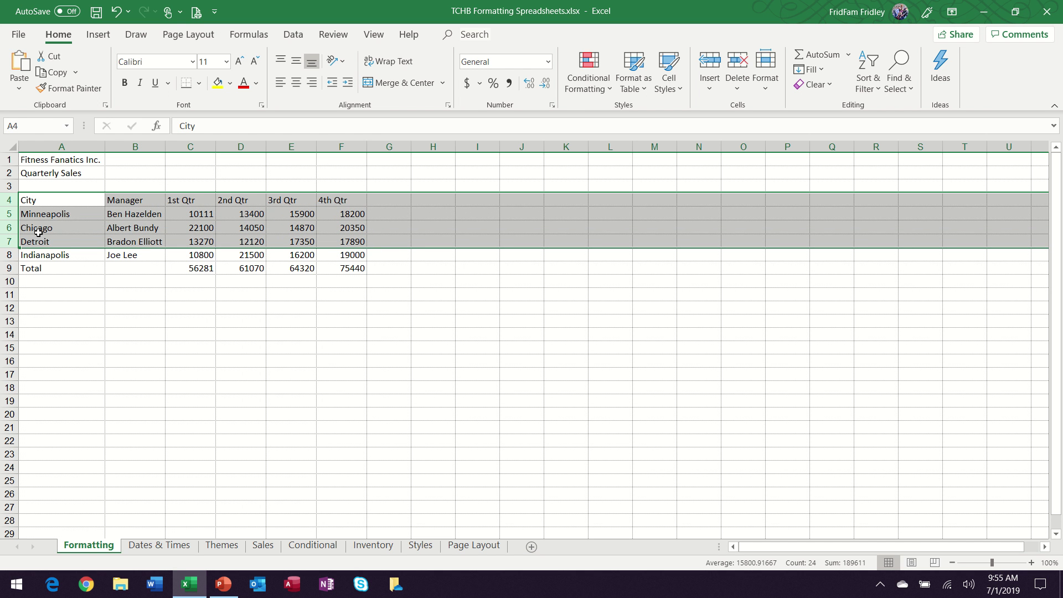
click(67, 162)
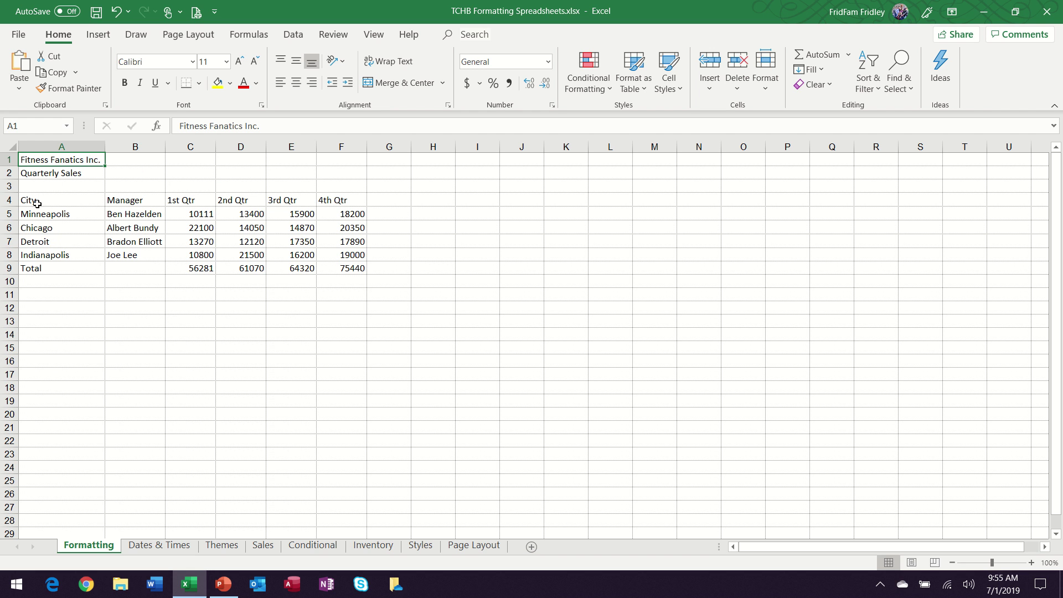
click(97, 14)
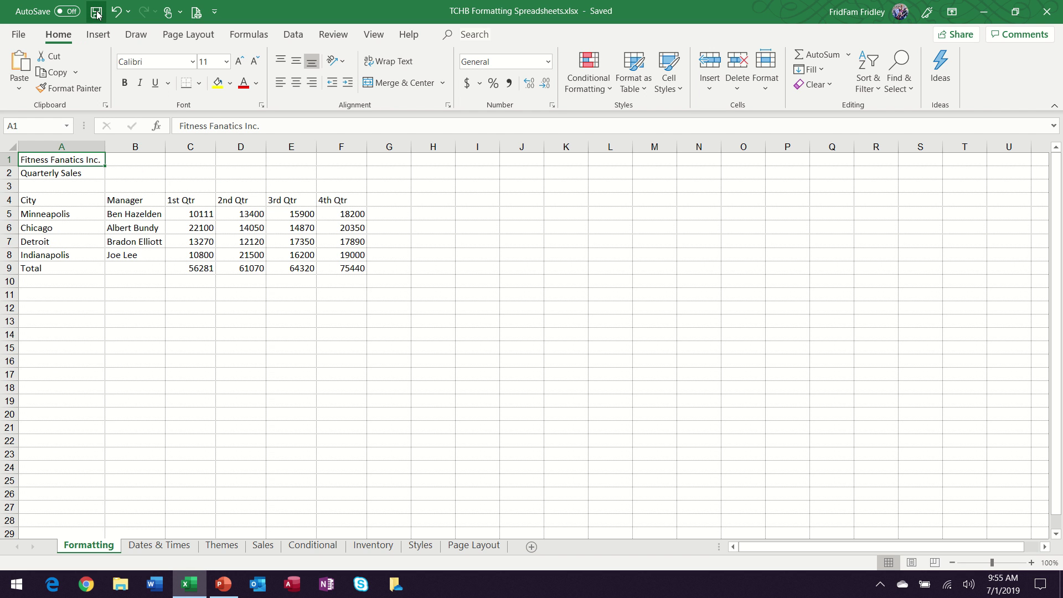